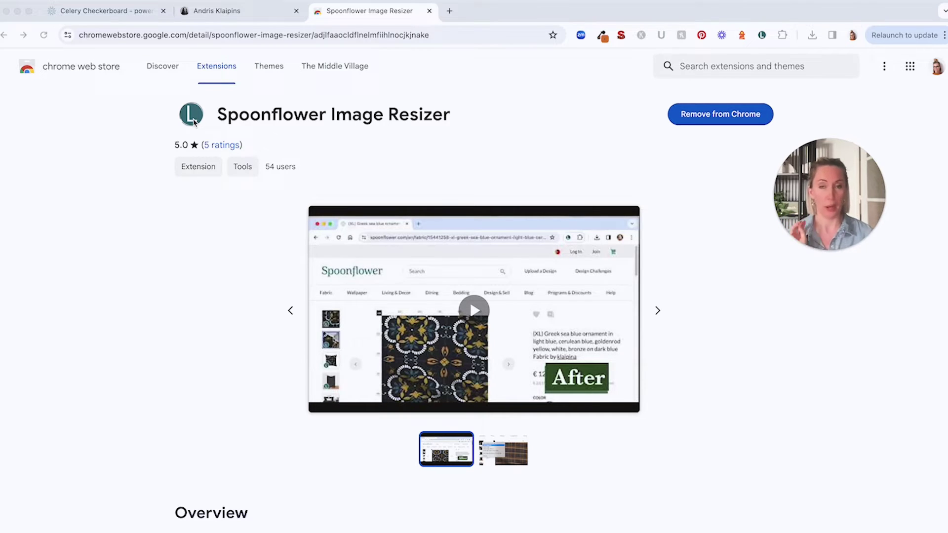
Expand the Image Resizer's Overview description, read how Save Image As uses the L-size image, then return to the top.
{"action": "scroll", "coordinate": [690, 290], "scroll_direction": "down", "scroll_amount": 7}
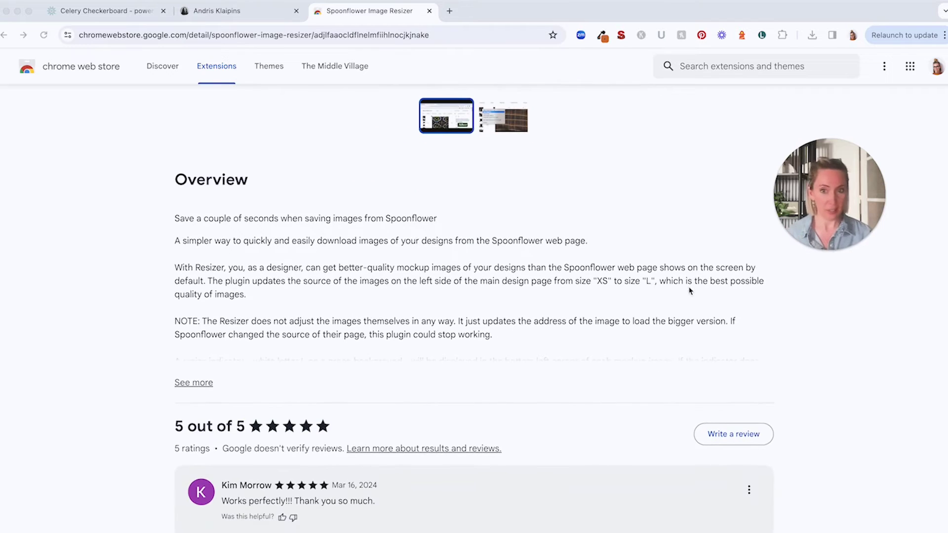
{"action": "left_click", "coordinate": [203, 385]}
{"action": "scroll", "coordinate": [319, 358], "scroll_direction": "down", "scroll_amount": 3}
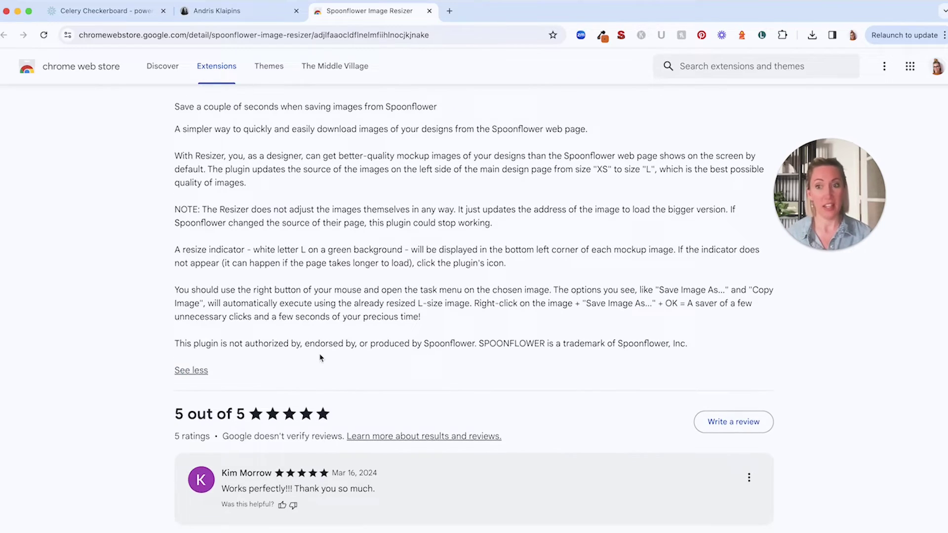
{"action": "double_click", "coordinate": [184, 344]}
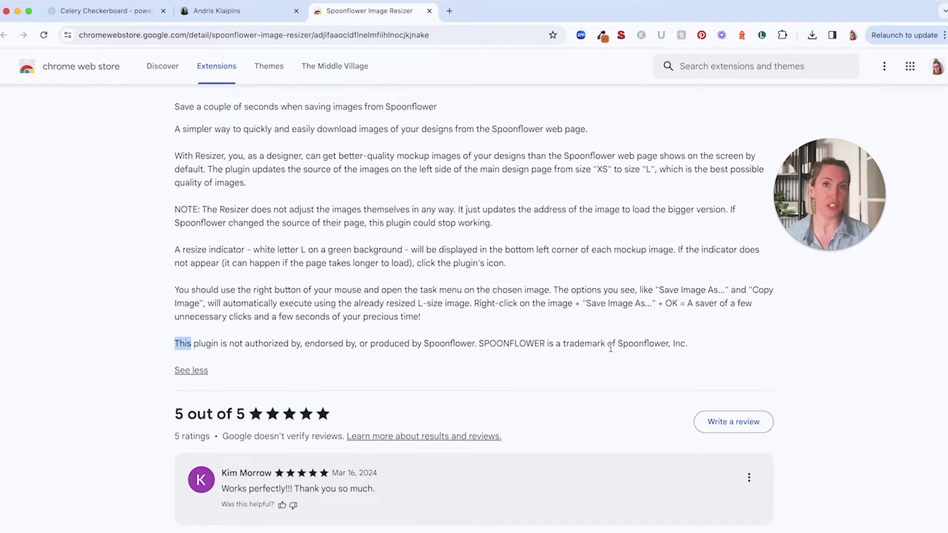
{"action": "scroll", "coordinate": [646, 316], "scroll_direction": "up", "scroll_amount": 8}
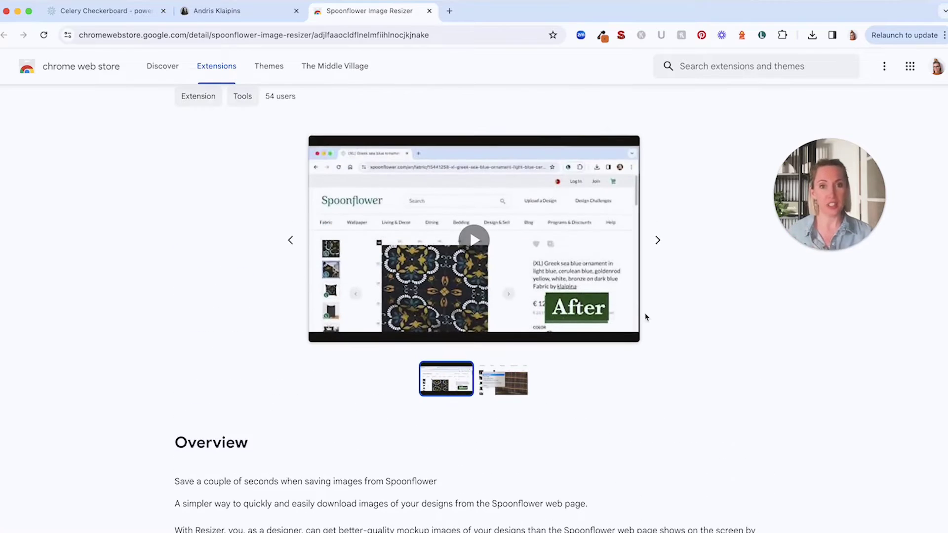
{"action": "scroll", "coordinate": [666, 307], "scroll_direction": "up", "scroll_amount": 2}
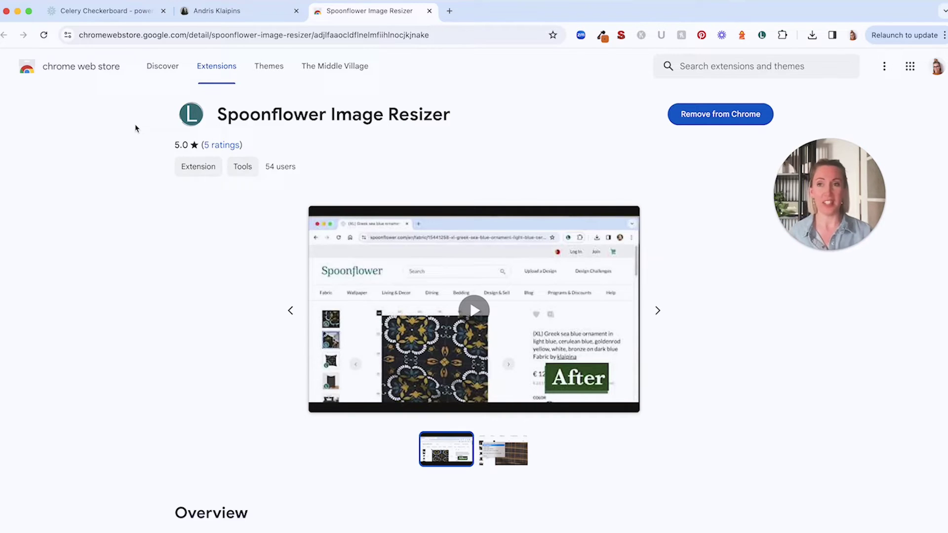
From the Celery Checkerboard design tab, open View All Products under Actions.
{"action": "left_click", "coordinate": [128, 12]}
{"action": "scroll", "coordinate": [838, 341], "scroll_direction": "down", "scroll_amount": 4}
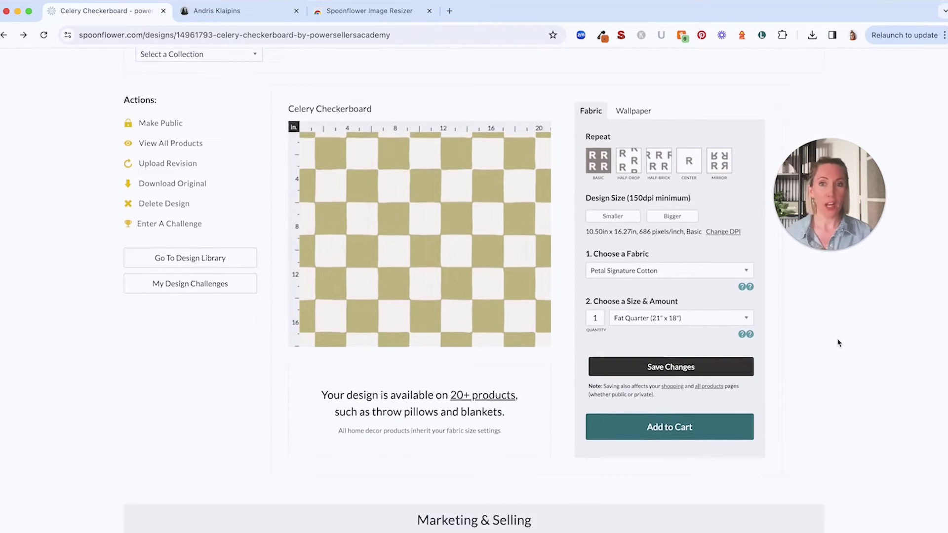
{"action": "scroll", "coordinate": [838, 343], "scroll_direction": "down", "scroll_amount": 1}
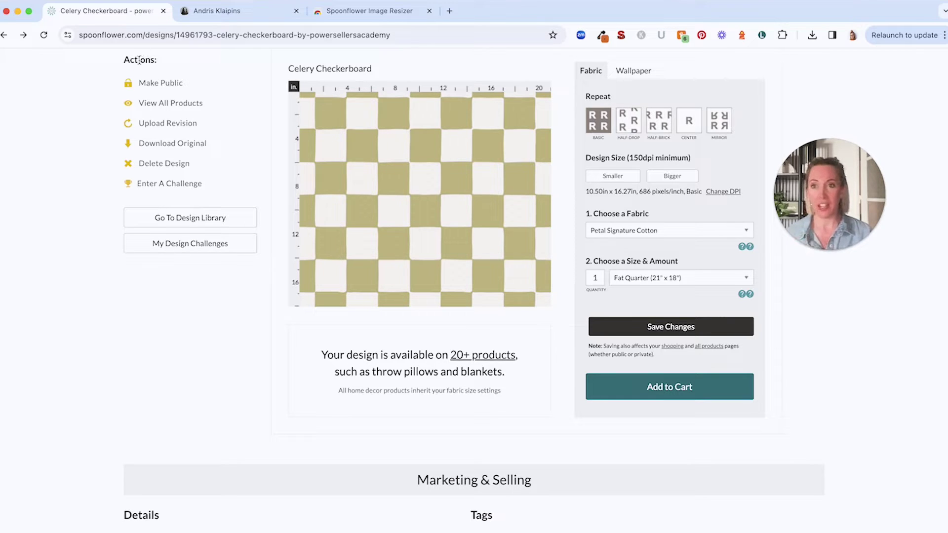
{"action": "left_click", "coordinate": [164, 104]}
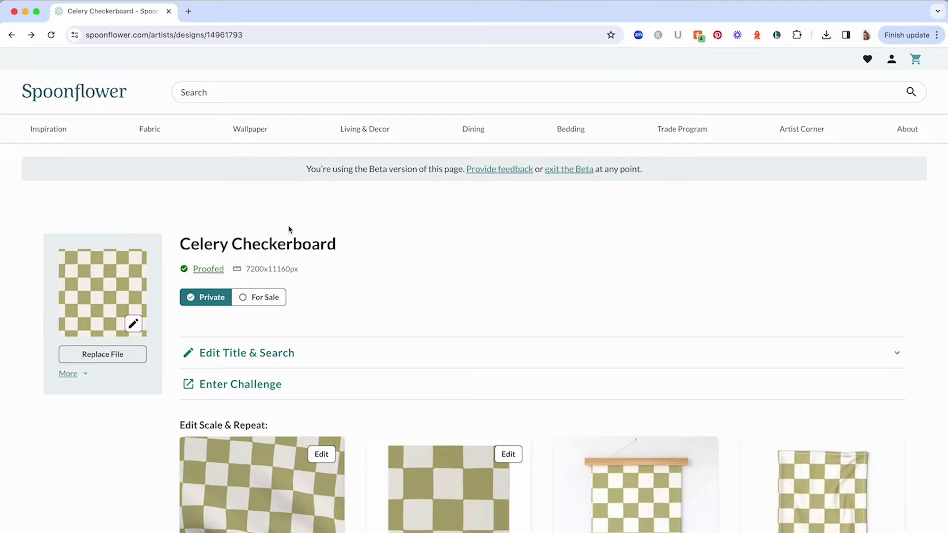
{"action": "scroll", "coordinate": [437, 282], "scroll_direction": "down", "scroll_amount": 2}
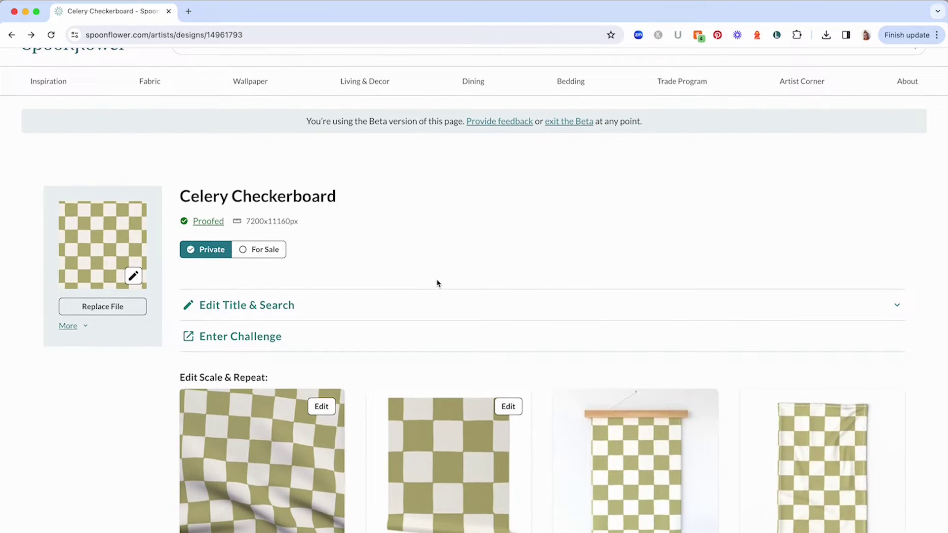
{"action": "scroll", "coordinate": [436, 283], "scroll_direction": "down", "scroll_amount": 8}
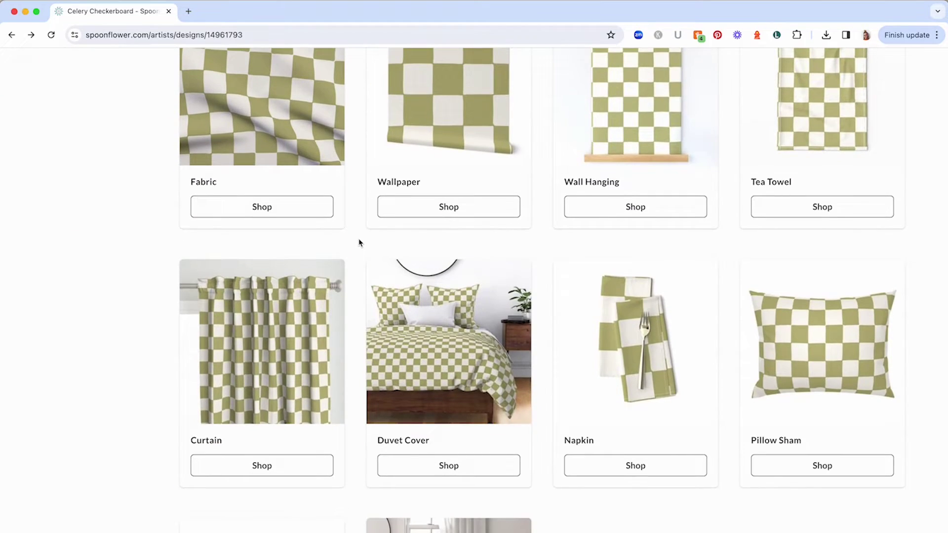
{"action": "scroll", "coordinate": [370, 251], "scroll_direction": "up", "scroll_amount": 6}
{"action": "scroll", "coordinate": [359, 242], "scroll_direction": "up", "scroll_amount": 4}
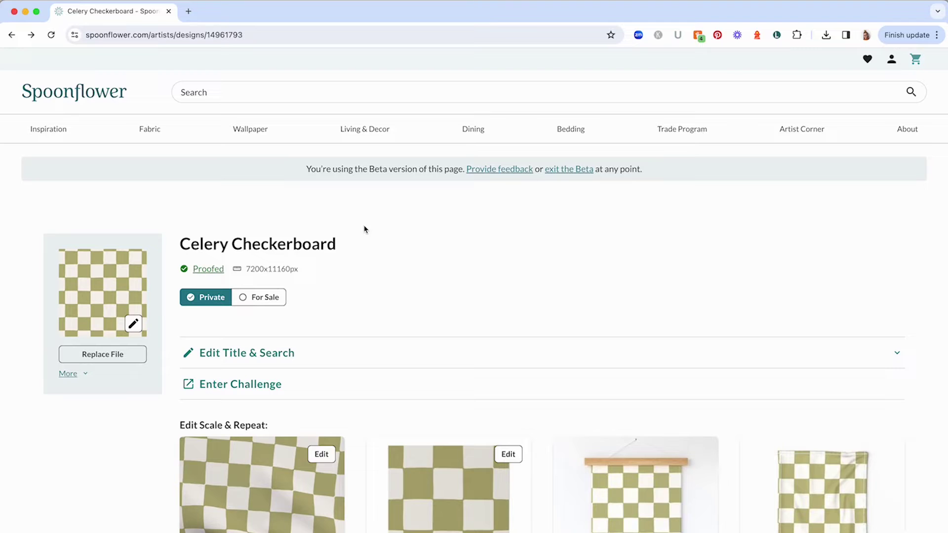
{"action": "scroll", "coordinate": [360, 223], "scroll_direction": "down", "scroll_amount": 1}
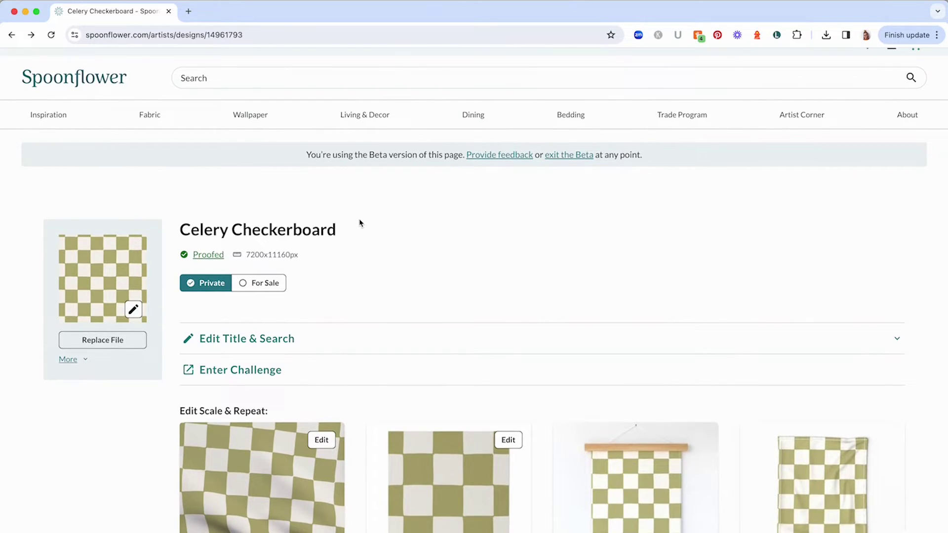
Replace 'artists/designs' with 'fabric' in the page address to load the fabric product page.
{"action": "left_click", "coordinate": [163, 36]}
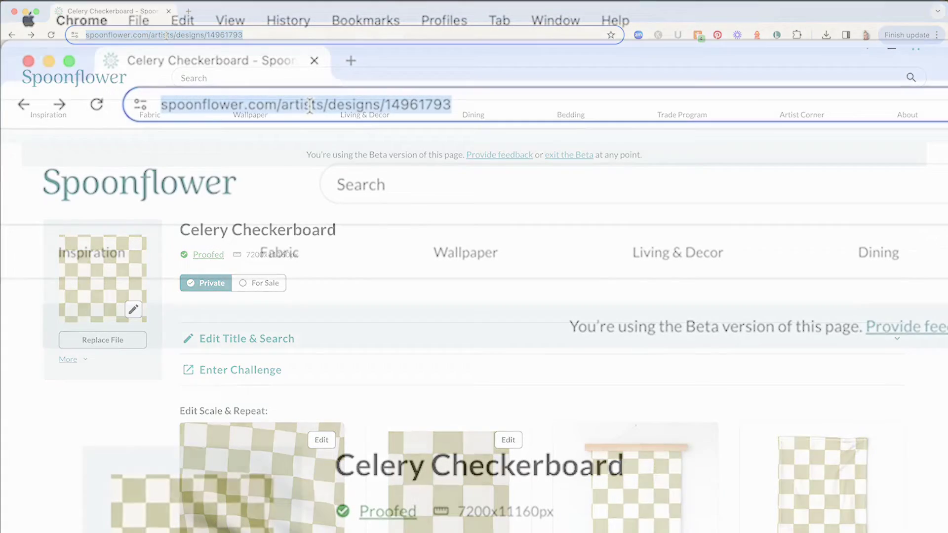
{"action": "left_click", "coordinate": [309, 104]}
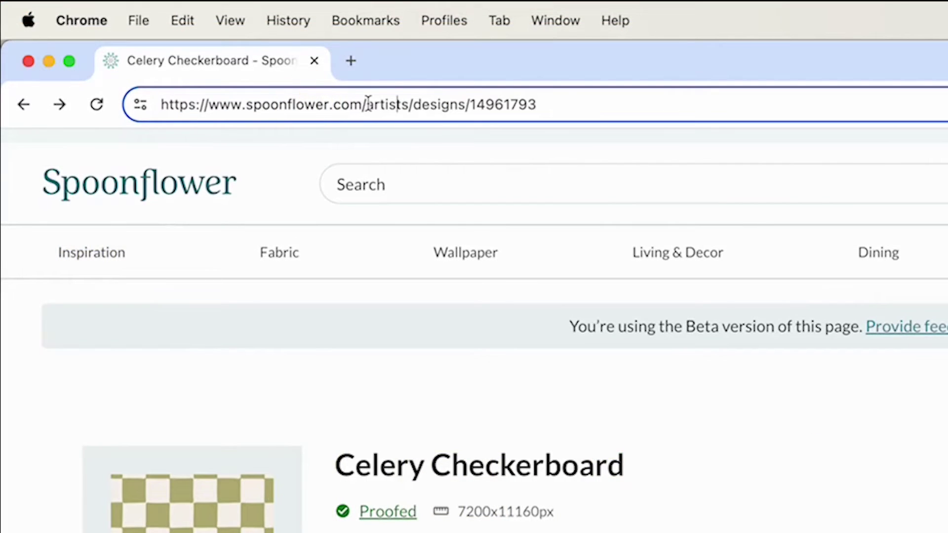
{"action": "left_click_drag", "start_coordinate": [368, 105], "coordinate": [466, 104]}
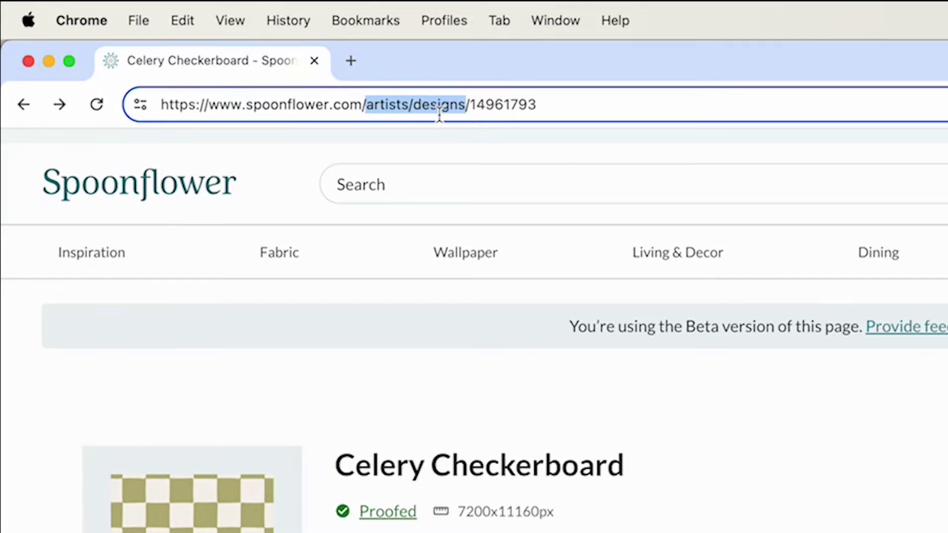
{"action": "type", "text": "fabric"}
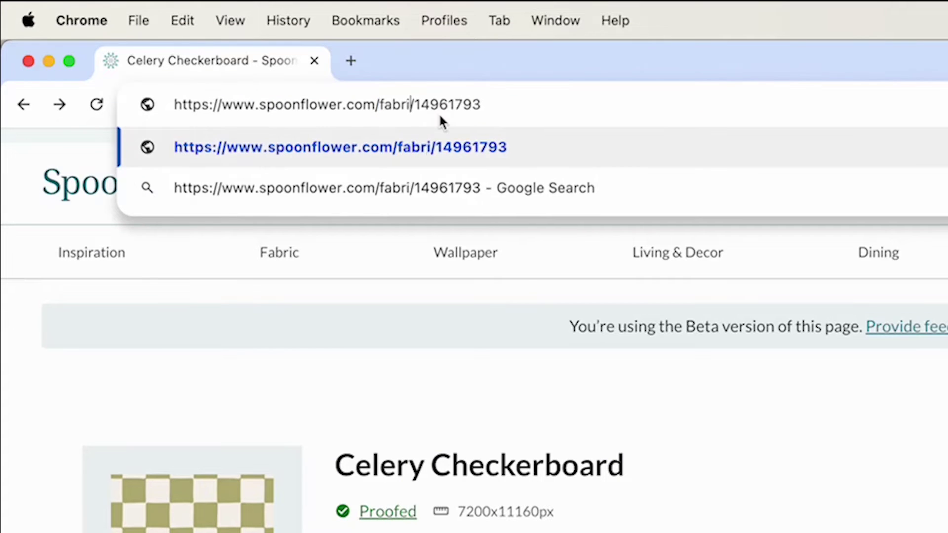
{"action": "key", "text": "Return"}
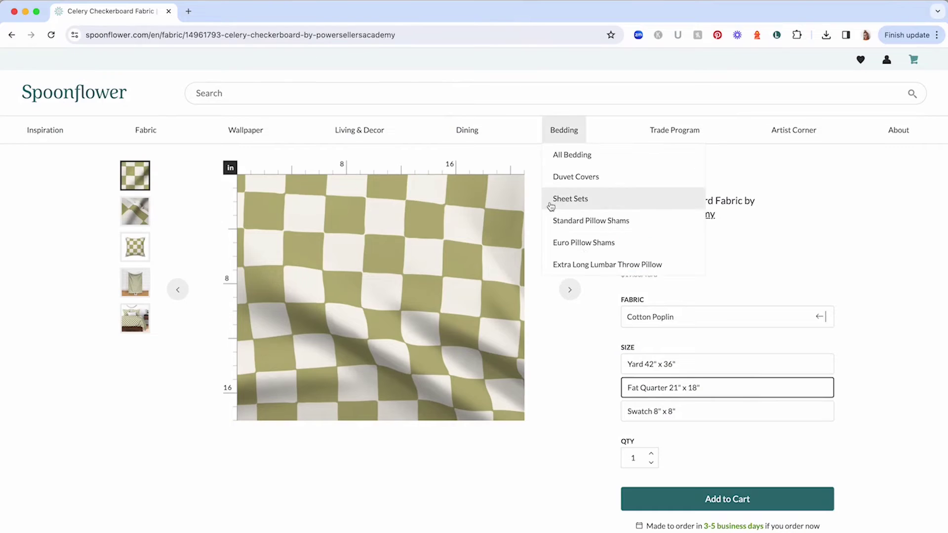
Open the Home Decor link under 'Also available in' for Celery Checkerboard.
{"action": "scroll", "coordinate": [594, 399], "scroll_direction": "down", "scroll_amount": 2}
{"action": "scroll", "coordinate": [594, 399], "scroll_direction": "down", "scroll_amount": 1}
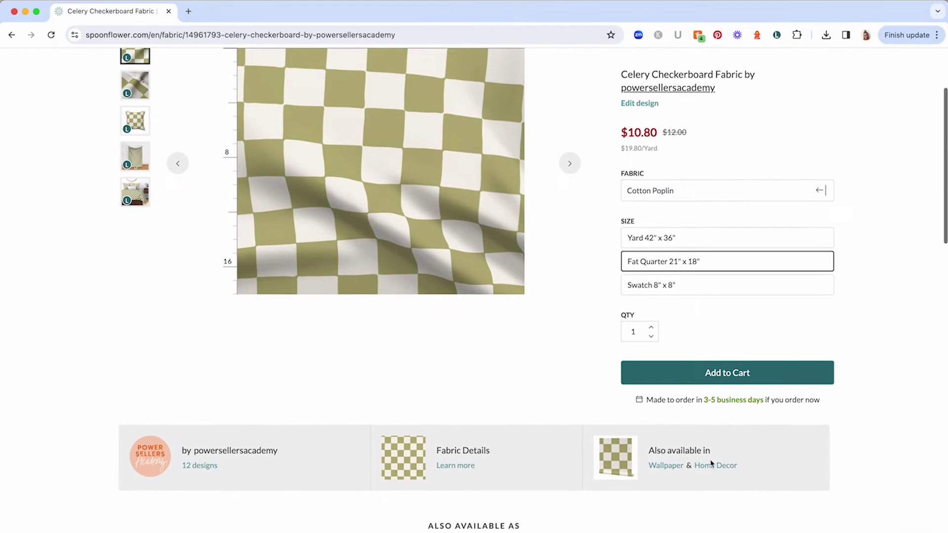
{"action": "scroll", "coordinate": [724, 470], "scroll_direction": "down", "scroll_amount": 3}
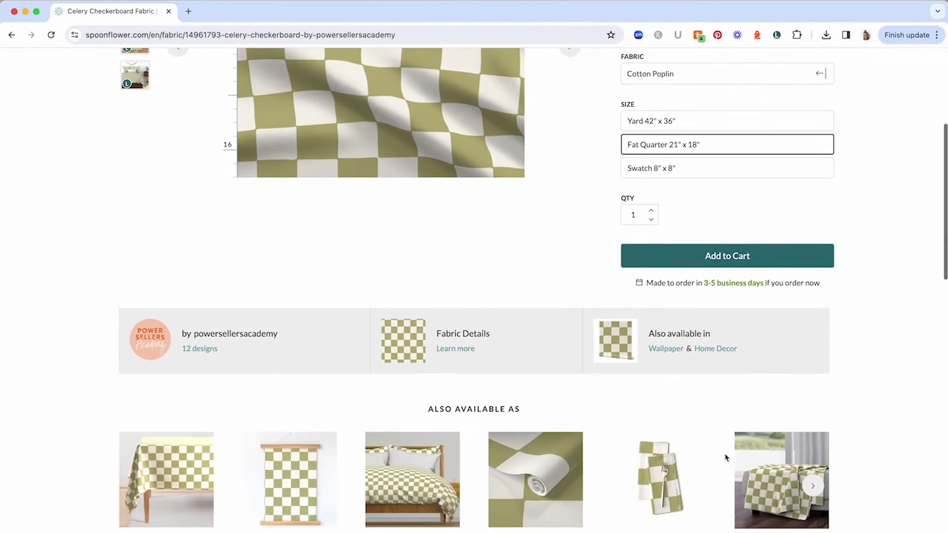
{"action": "left_click", "coordinate": [723, 350]}
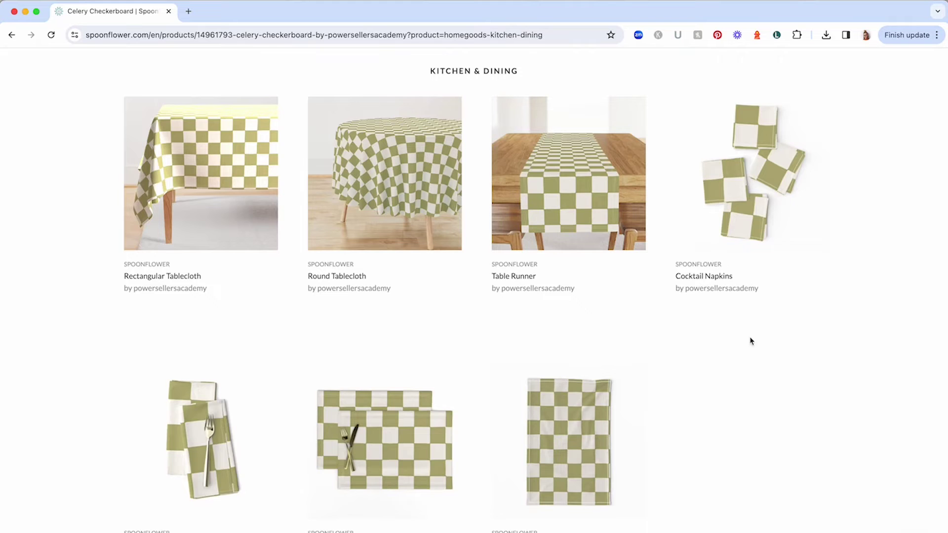
{"action": "scroll", "coordinate": [821, 300], "scroll_direction": "up", "scroll_amount": 10}
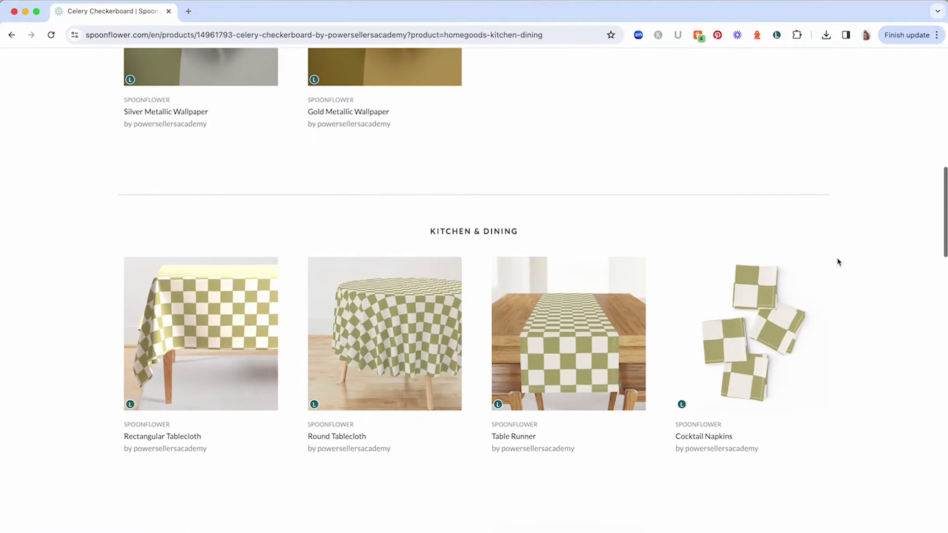
{"action": "scroll", "coordinate": [837, 262], "scroll_direction": "up", "scroll_amount": 5}
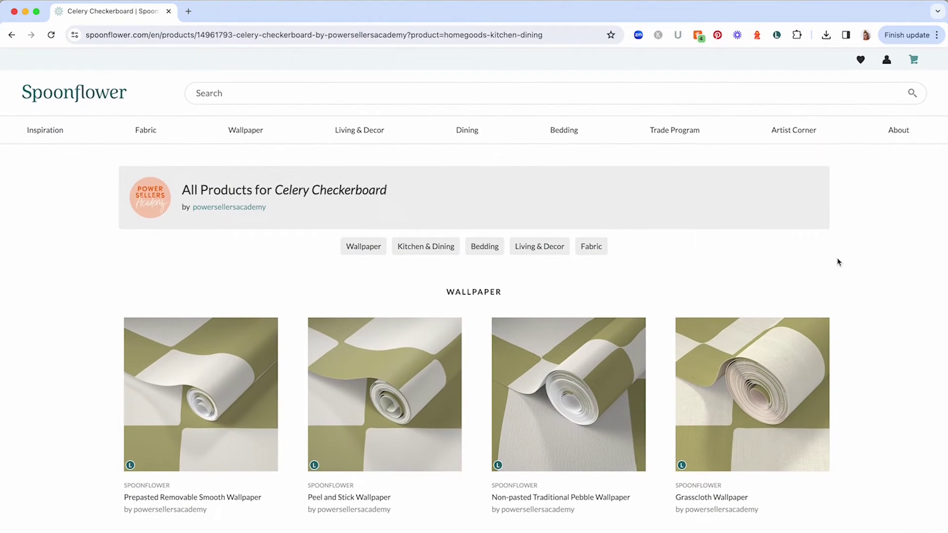
{"action": "scroll", "coordinate": [739, 281], "scroll_direction": "down", "scroll_amount": 1}
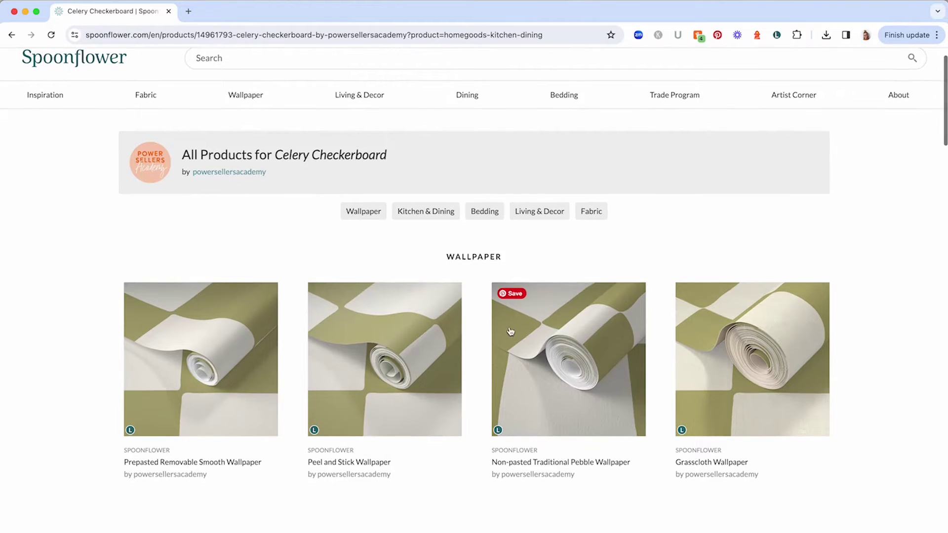
{"action": "scroll", "coordinate": [80, 391], "scroll_direction": "down", "scroll_amount": 10}
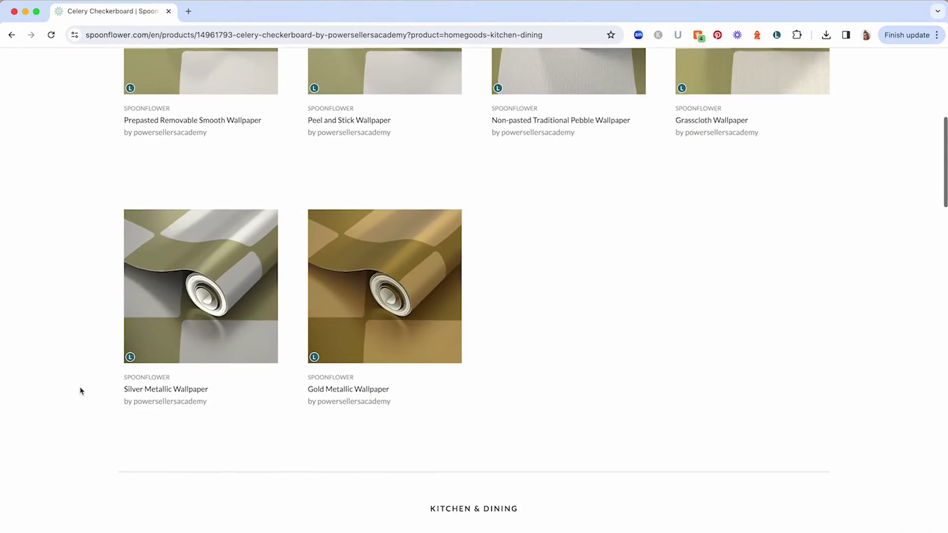
{"action": "scroll", "coordinate": [81, 391], "scroll_direction": "down", "scroll_amount": 16}
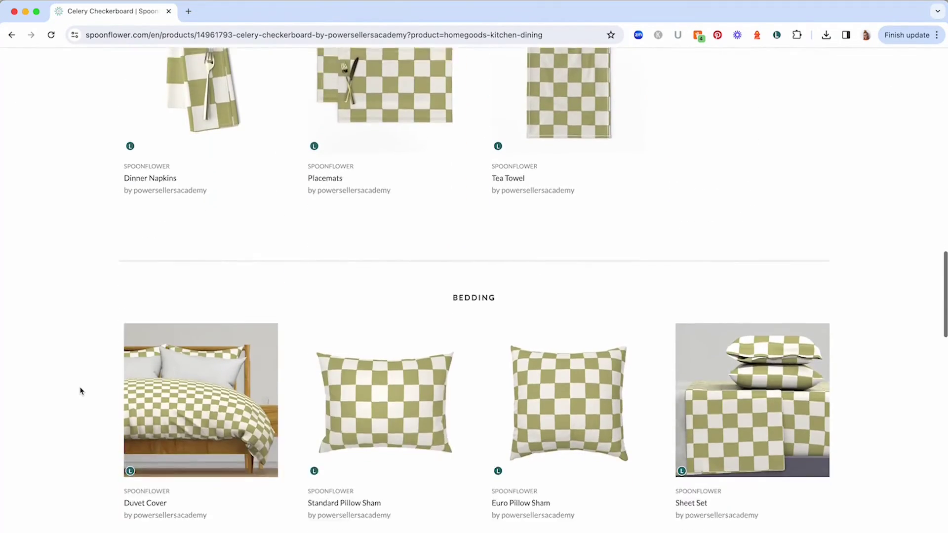
{"action": "scroll", "coordinate": [80, 391], "scroll_direction": "up", "scroll_amount": 20}
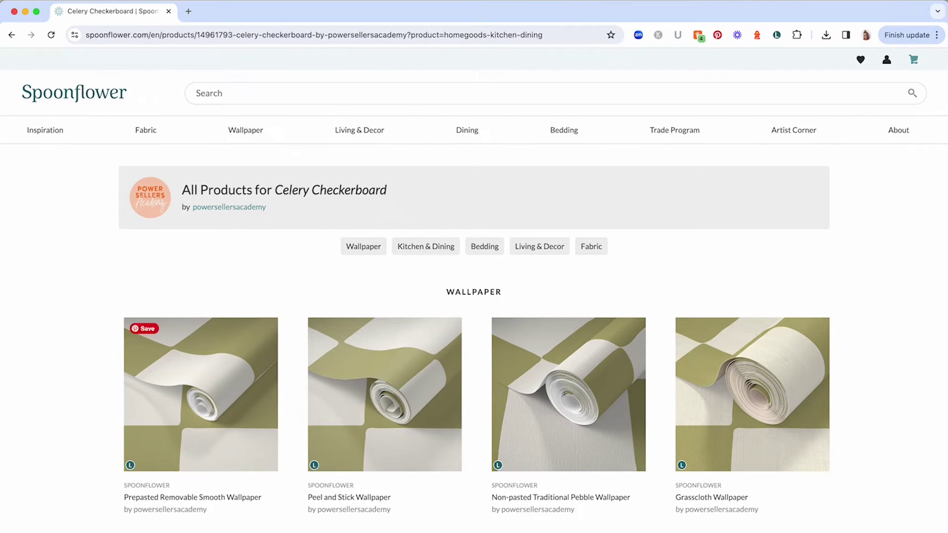
{"action": "scroll", "coordinate": [201, 385], "scroll_direction": "down", "scroll_amount": 2}
{"action": "scroll", "coordinate": [871, 293], "scroll_direction": "down", "scroll_amount": 8}
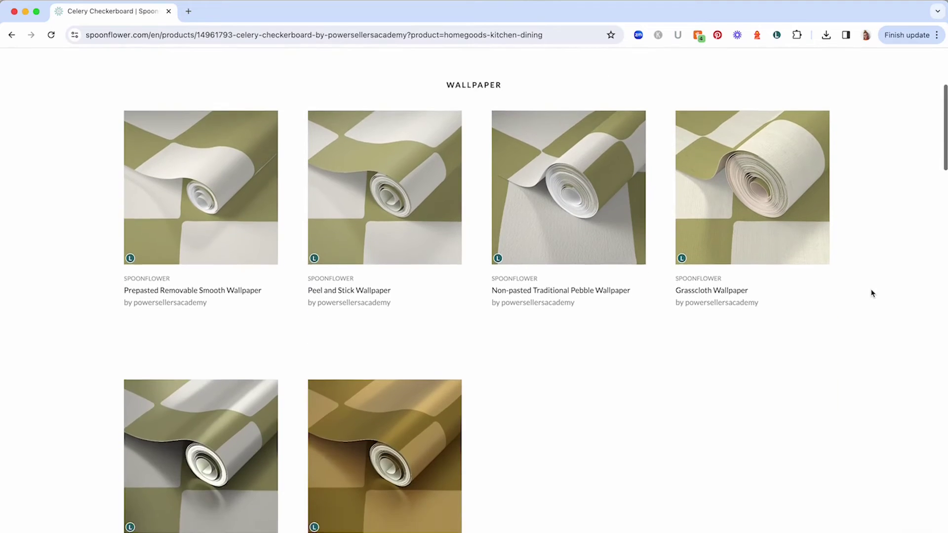
{"action": "scroll", "coordinate": [871, 293], "scroll_direction": "up", "scroll_amount": 5}
{"action": "scroll", "coordinate": [871, 293], "scroll_direction": "up", "scroll_amount": 4}
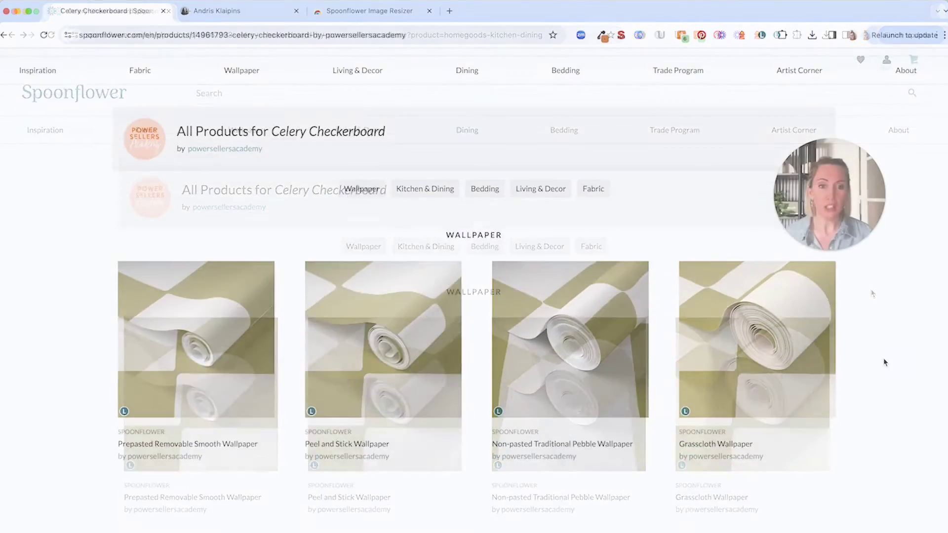
{"action": "scroll", "coordinate": [883, 362], "scroll_direction": "down", "scroll_amount": 4}
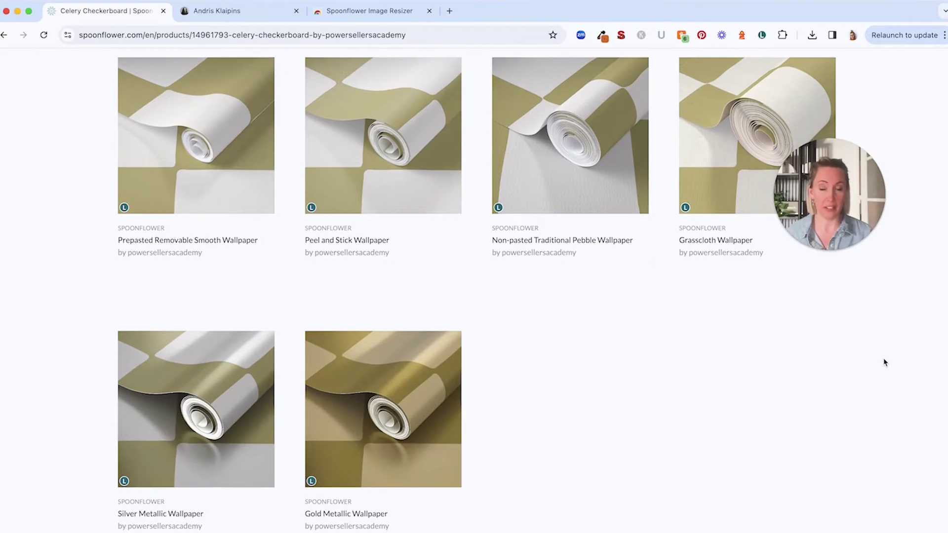
{"action": "scroll", "coordinate": [884, 363], "scroll_direction": "down", "scroll_amount": 3}
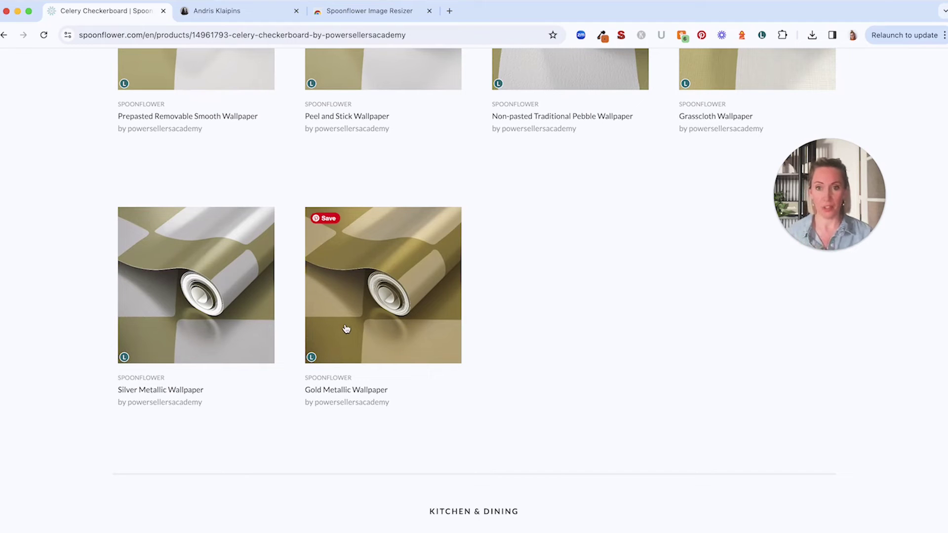
{"action": "scroll", "coordinate": [637, 353], "scroll_direction": "down", "scroll_amount": 5}
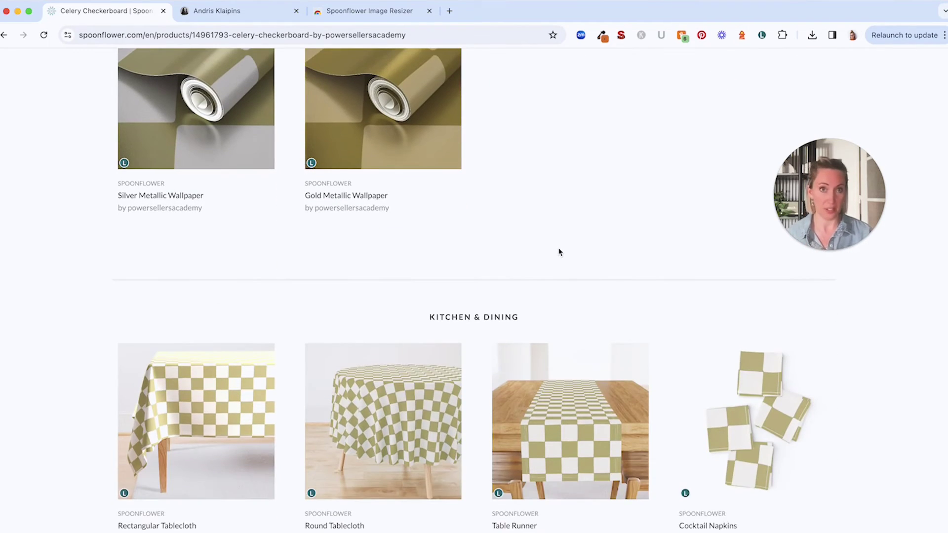
{"action": "scroll", "coordinate": [559, 251], "scroll_direction": "up", "scroll_amount": 5}
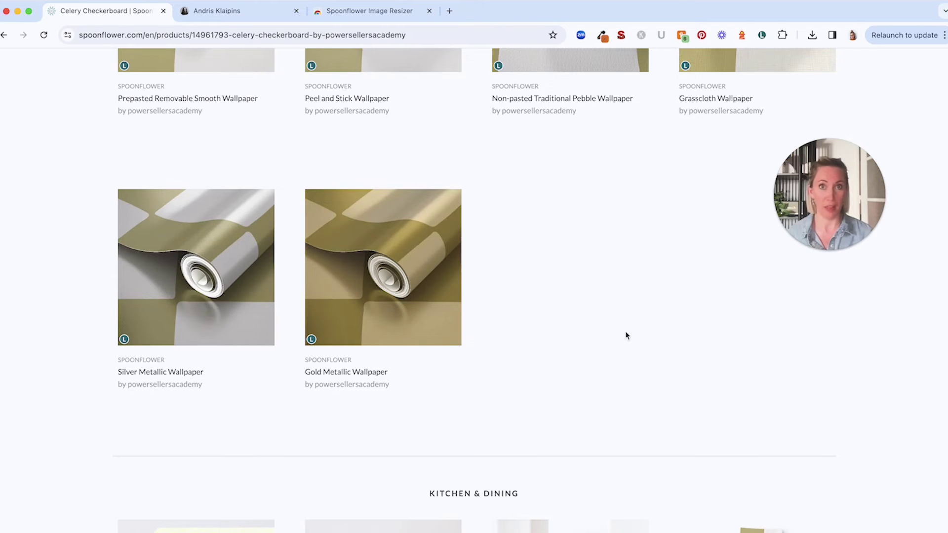
{"action": "scroll", "coordinate": [625, 336], "scroll_direction": "down", "scroll_amount": 4}
{"action": "scroll", "coordinate": [626, 335], "scroll_direction": "down", "scroll_amount": 15}
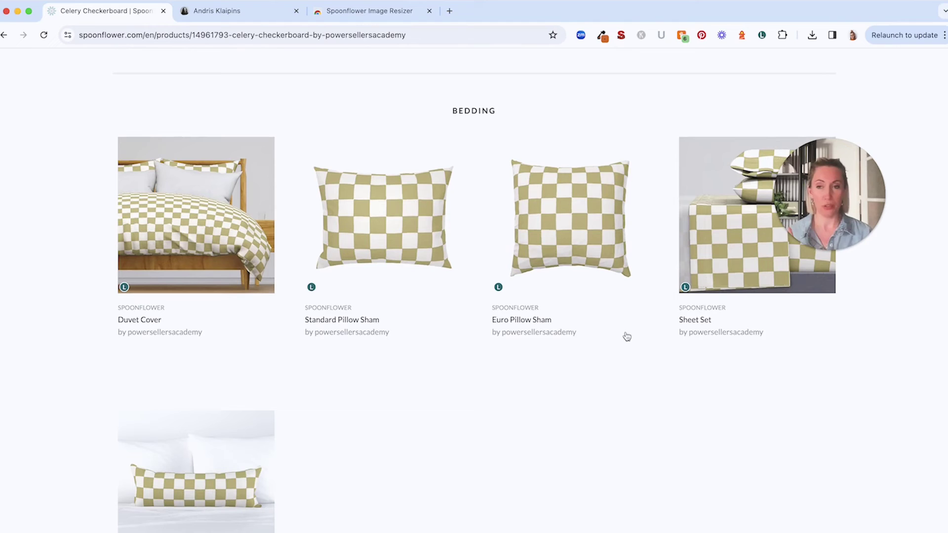
Open the Duvet Cover, Sheet Set and Standard Pillow Sham pages in new tabs, then view Duvet Cover.
{"action": "mouse_move", "coordinate": [171, 221]}
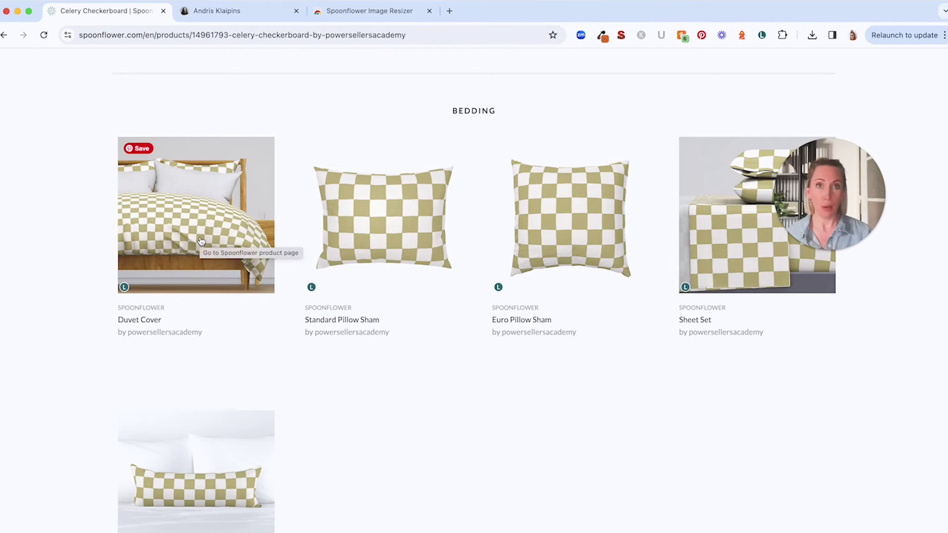
{"action": "right_click", "coordinate": [201, 241]}
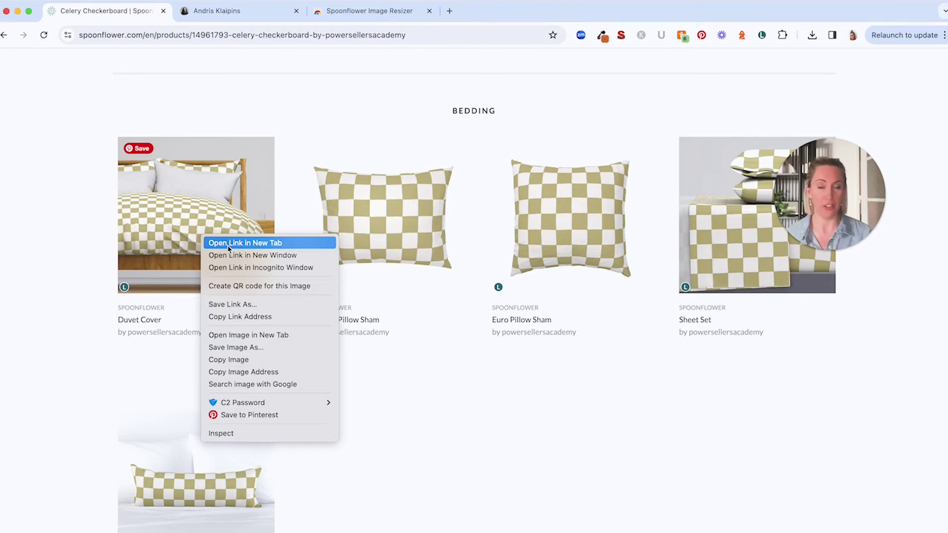
{"action": "left_click", "coordinate": [229, 247]}
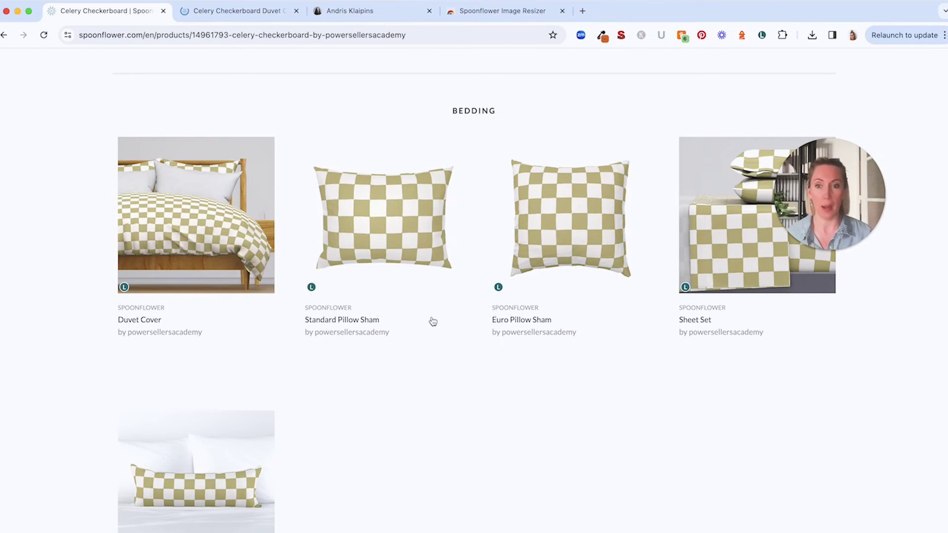
{"action": "right_click", "coordinate": [728, 260]}
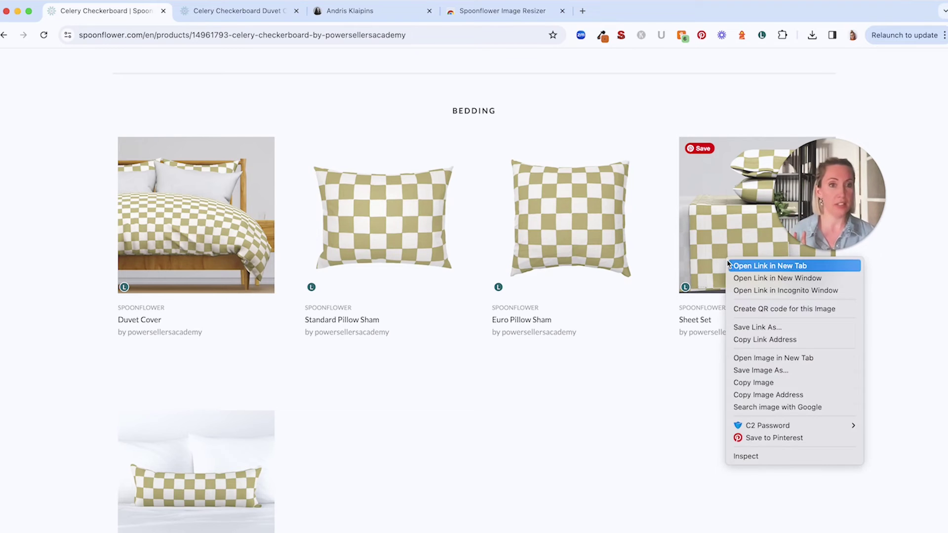
{"action": "left_click", "coordinate": [735, 269]}
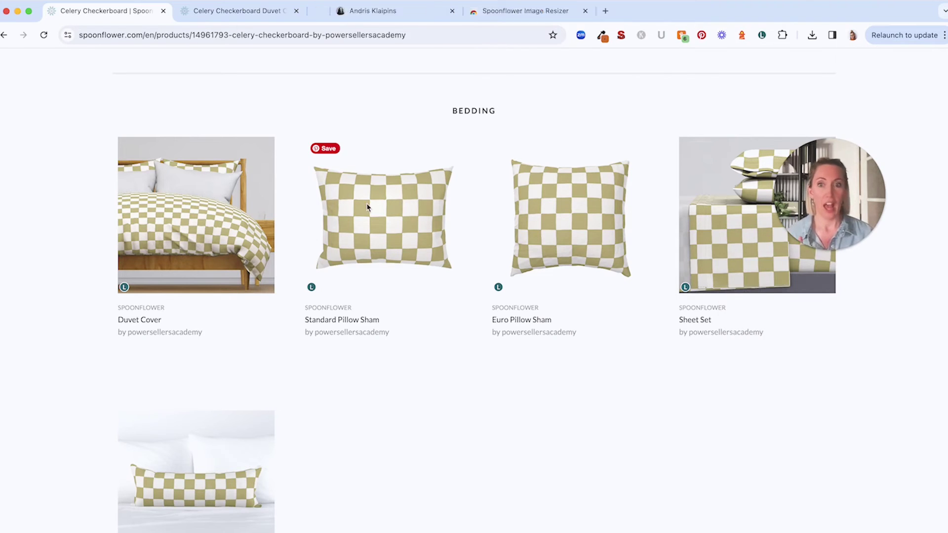
{"action": "right_click", "coordinate": [366, 203]}
{"action": "left_click", "coordinate": [365, 206]}
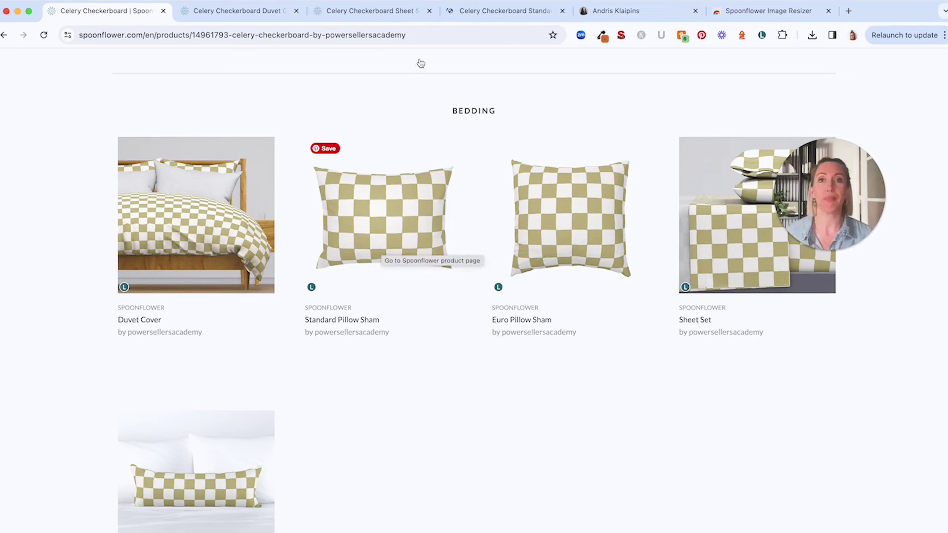
{"action": "left_click", "coordinate": [271, 15]}
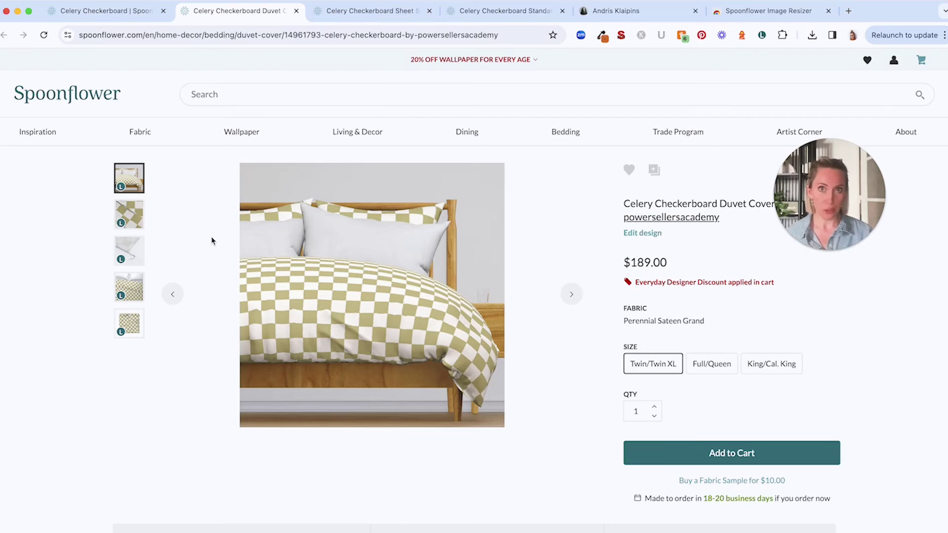
{"action": "right_click", "coordinate": [138, 179]}
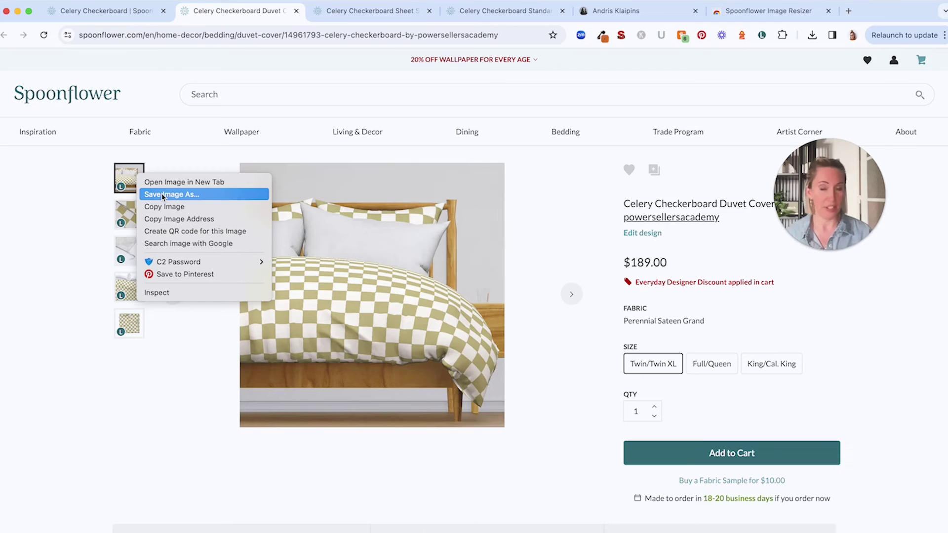
{"action": "left_click", "coordinate": [206, 164]}
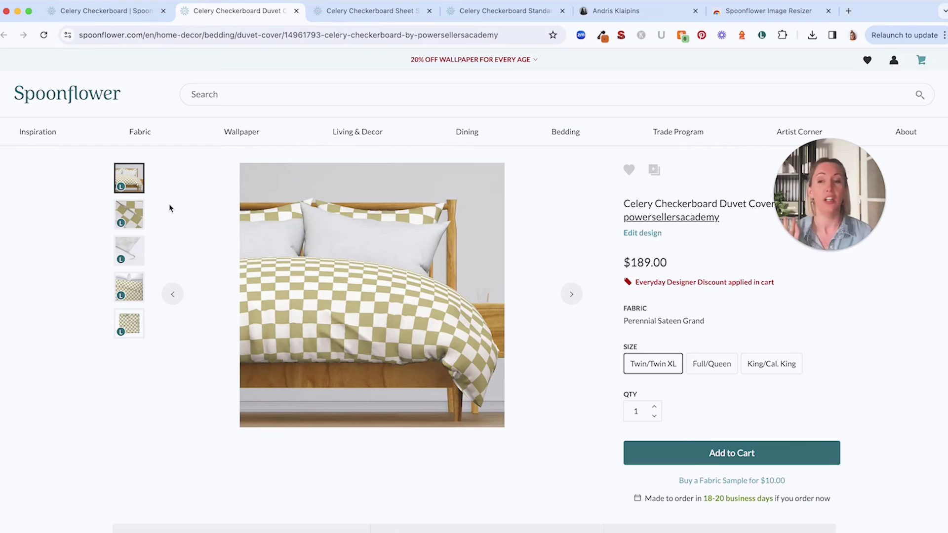
{"action": "right_click", "coordinate": [134, 277]}
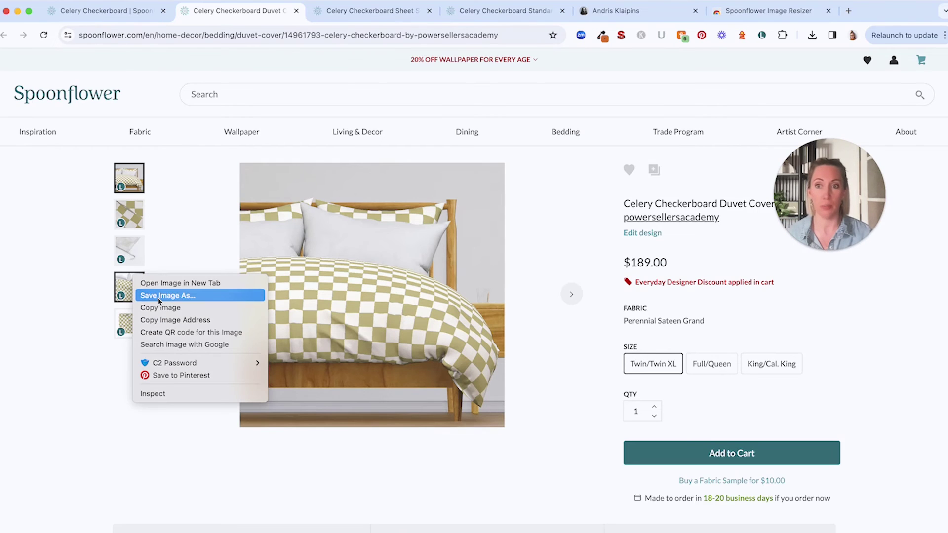
{"action": "left_click", "coordinate": [171, 230]}
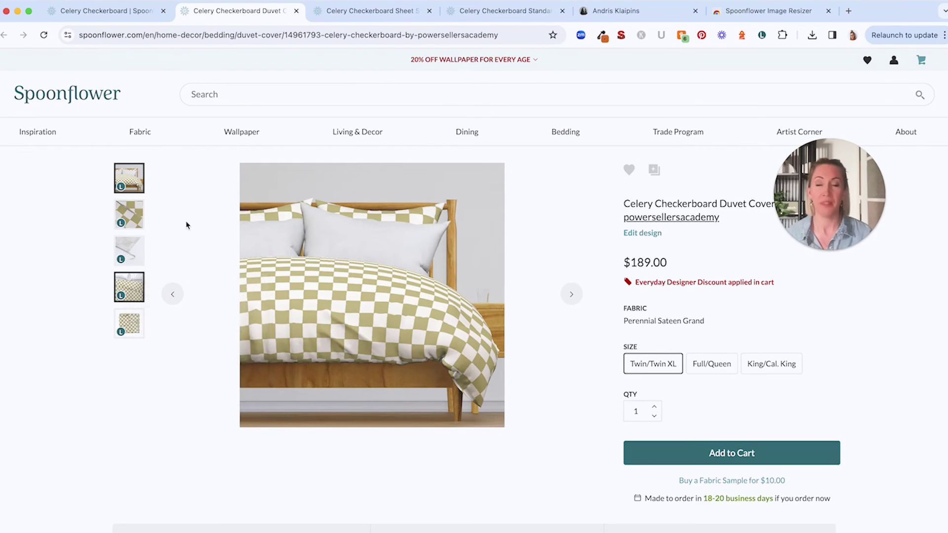
{"action": "mouse_move", "coordinate": [348, 264]}
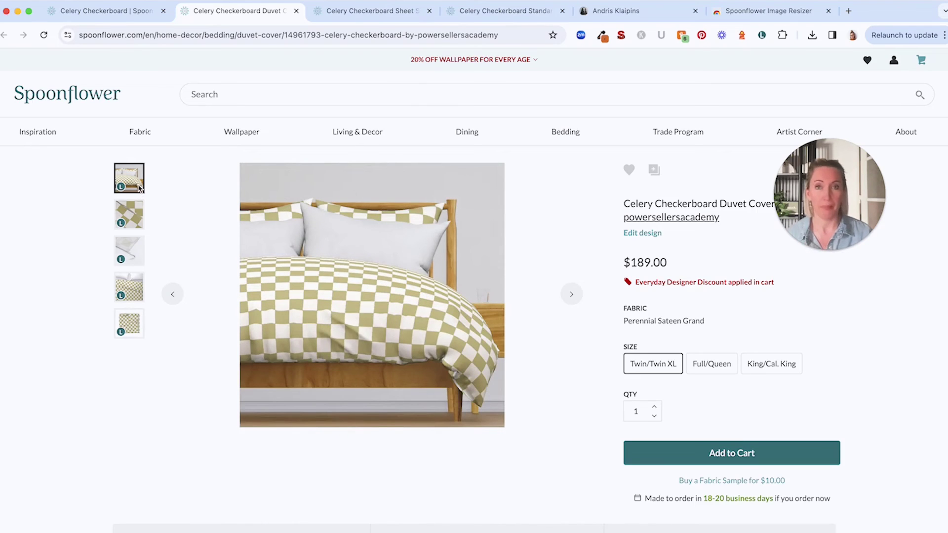
Switch to the Sheet Set page and bring up the third thumbnail's image options.
{"action": "left_click", "coordinate": [353, 14]}
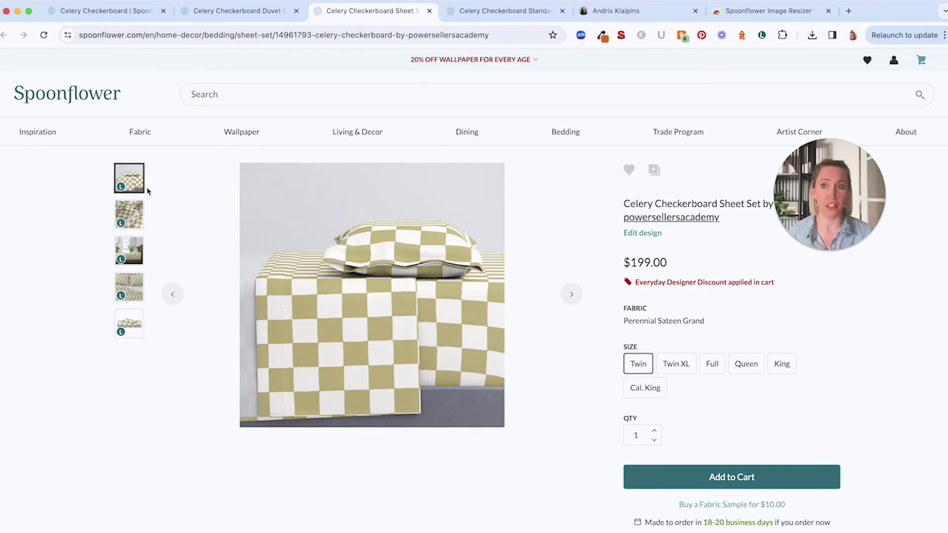
{"action": "right_click", "coordinate": [128, 246]}
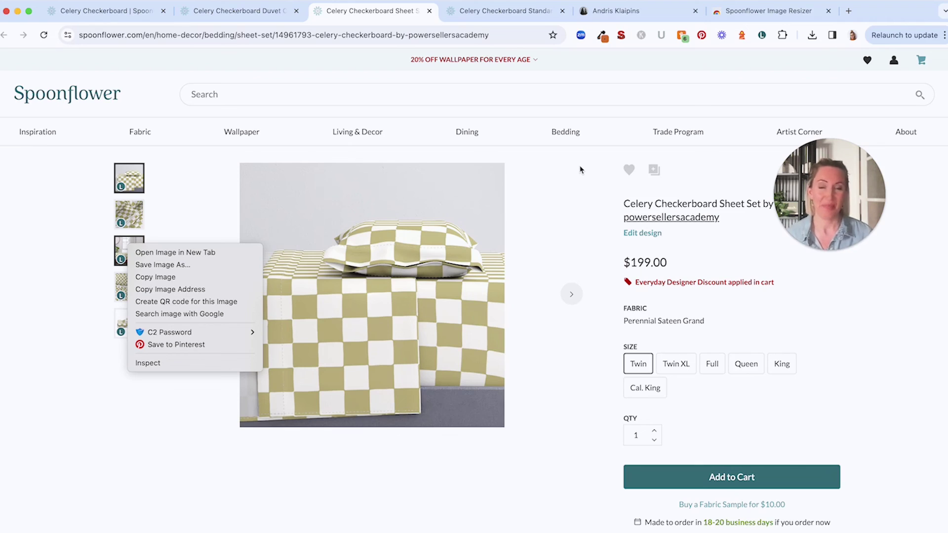
Dismiss the image menu and show the extension author's Buy Me a Coffee support page.
{"action": "left_click", "coordinate": [622, 22]}
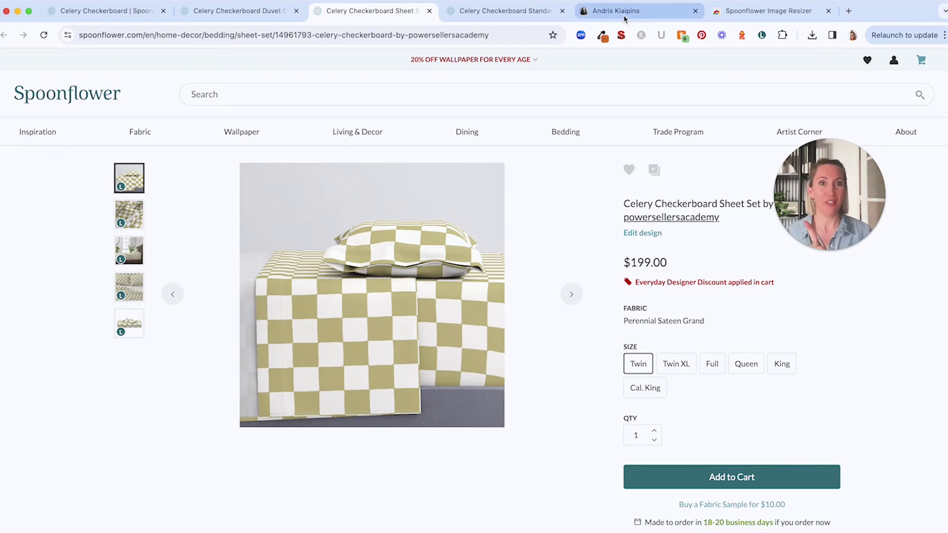
{"action": "left_click", "coordinate": [625, 19]}
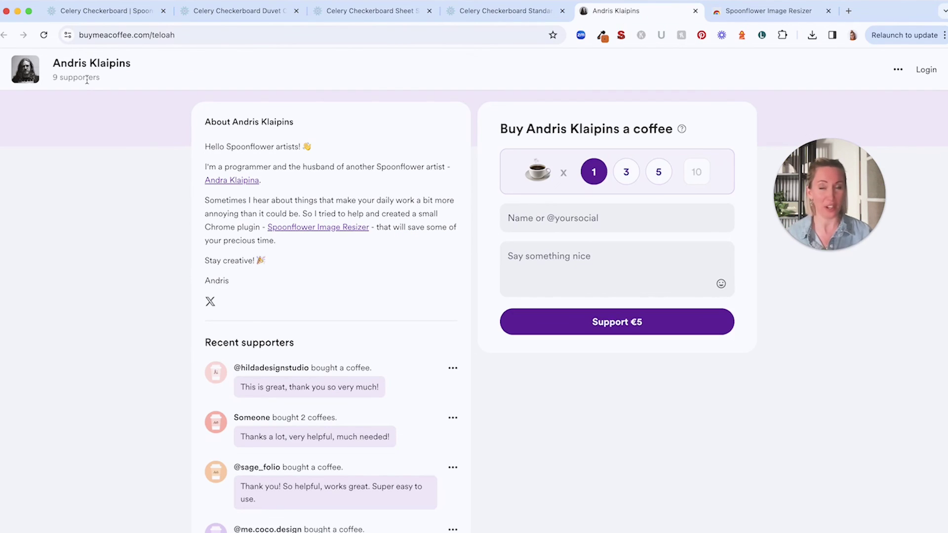